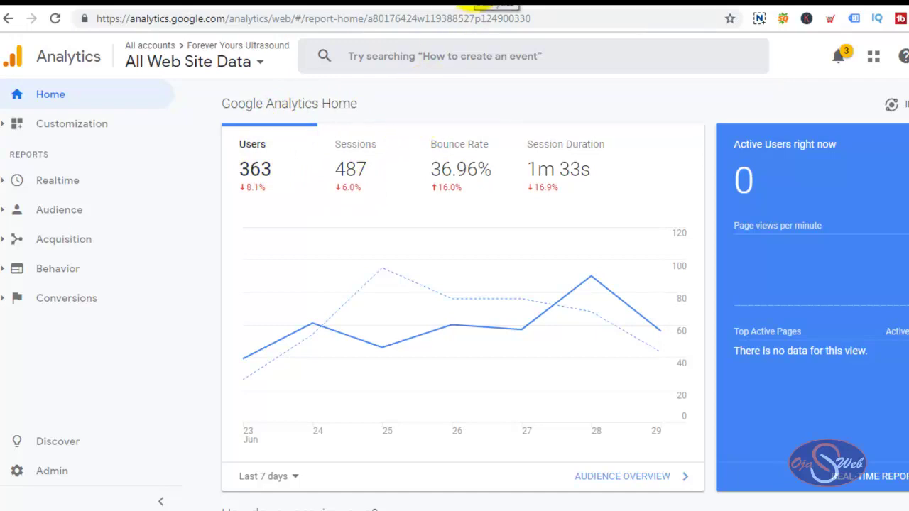
- Open the Ecommerce Settings of the Erudites view, review the Ecommerce and Enhanced Ecommerce Reporting switches, and return to the home page
{"action": "left_click", "coordinate": [494, 5]}
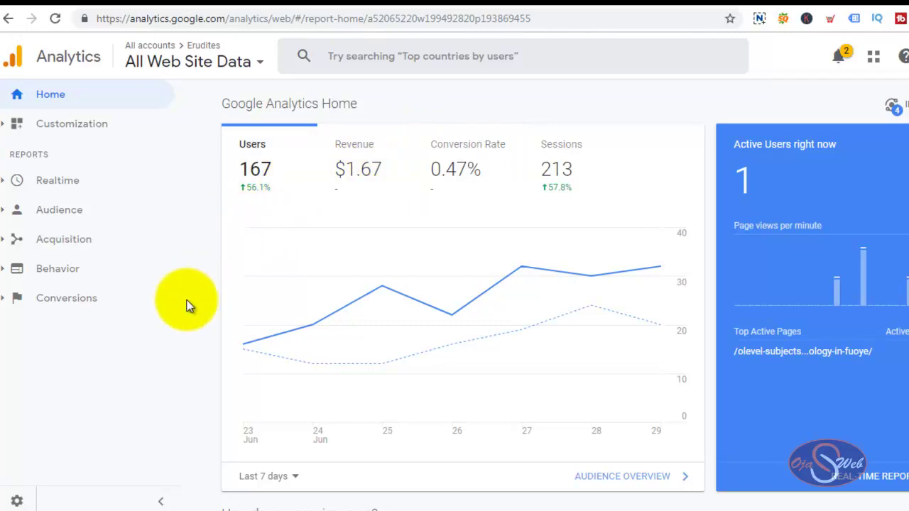
{"action": "left_click", "coordinate": [16, 501]}
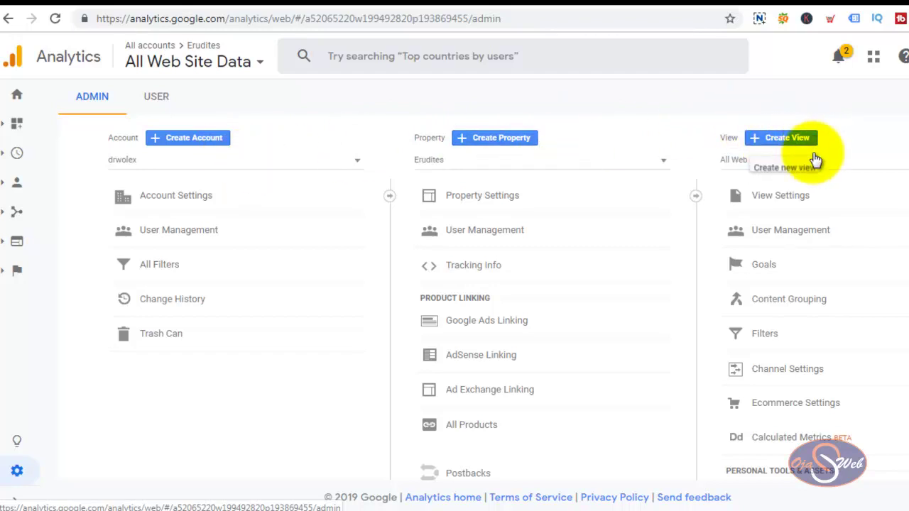
{"action": "scroll", "coordinate": [811, 157], "scroll_direction": "down", "scroll_amount": 4}
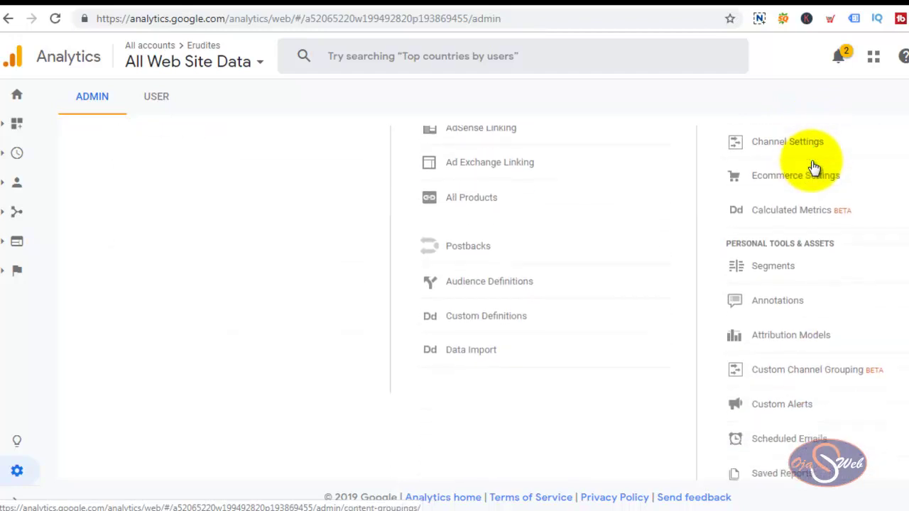
{"action": "scroll", "coordinate": [814, 166], "scroll_direction": "up", "scroll_amount": 1}
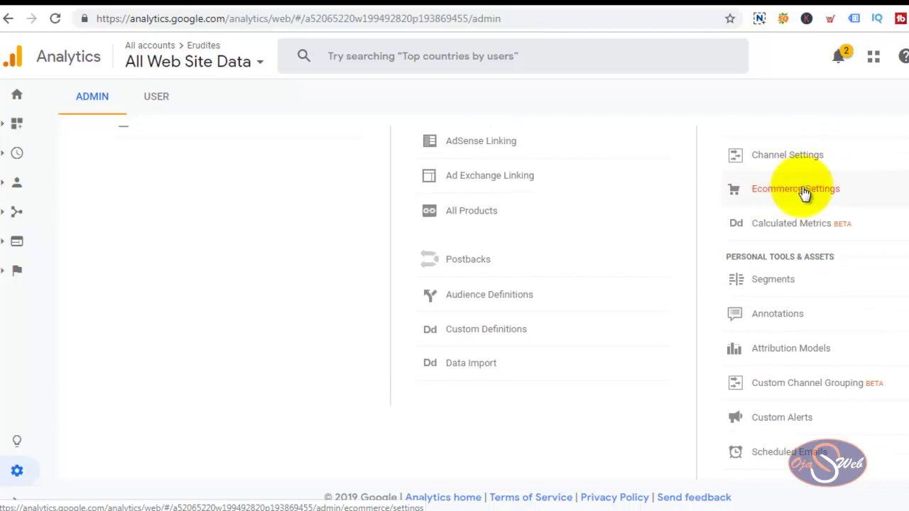
{"action": "left_click", "coordinate": [791, 190]}
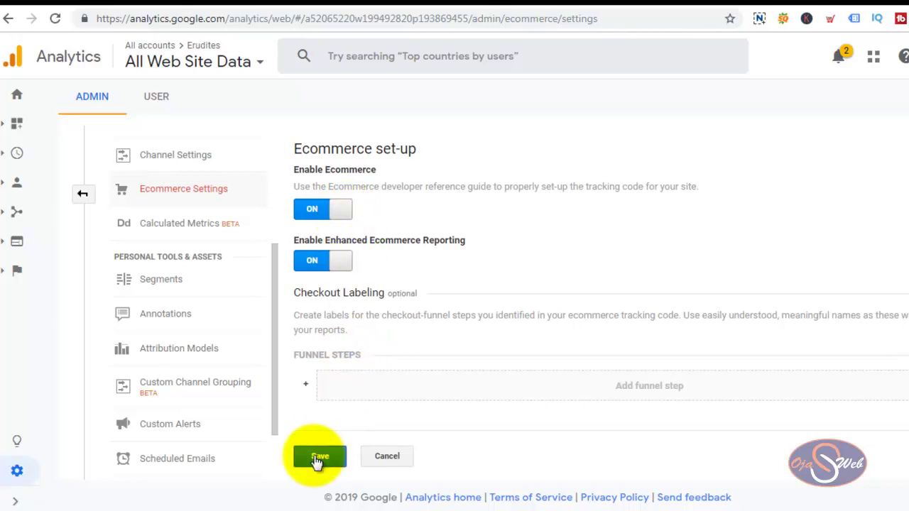
{"action": "left_click", "coordinate": [17, 100]}
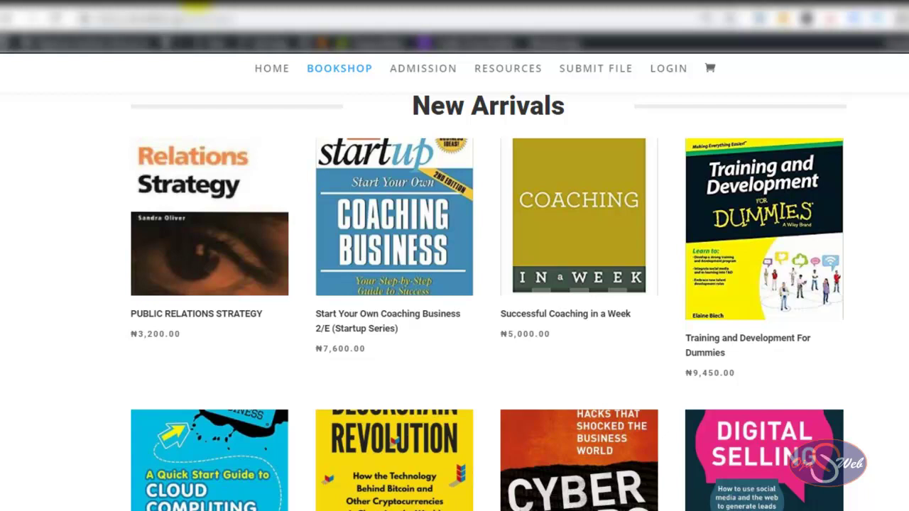
- Open the PUBLIC RELATIONS STRATEGY book from the bookshop's New Arrivals and add it to the cart
{"action": "left_click", "coordinate": [278, 208]}
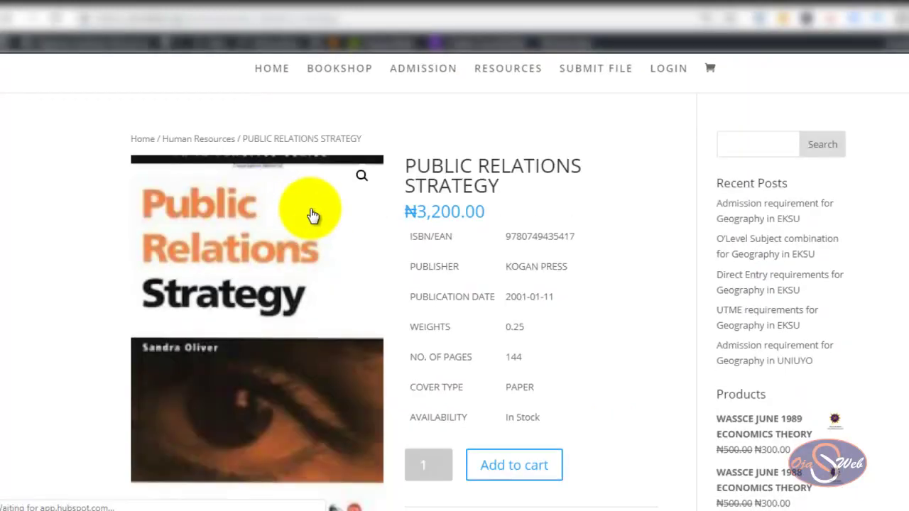
{"action": "scroll", "coordinate": [377, 201], "scroll_direction": "down", "scroll_amount": 2}
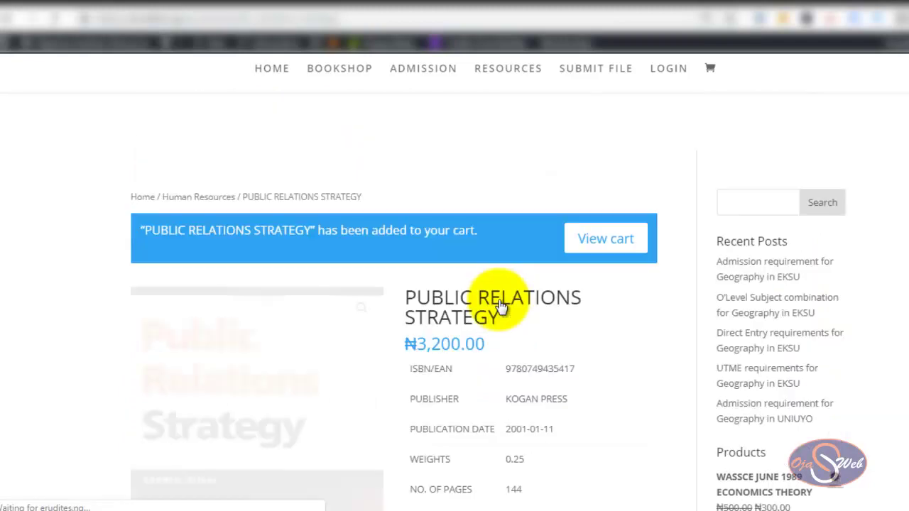
- Switch to Google Analytics and open the Ecommerce reports under Conversions
{"action": "left_click", "coordinate": [479, 9]}
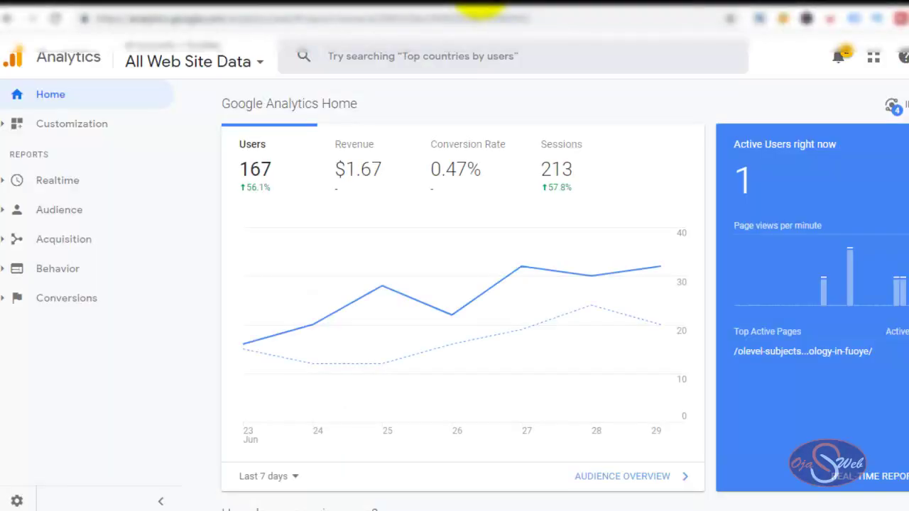
{"action": "left_click", "coordinate": [45, 298]}
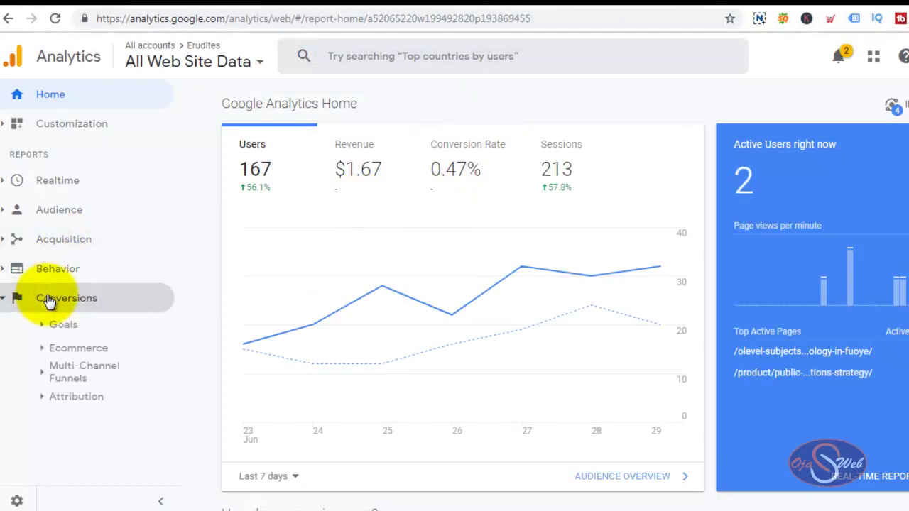
{"action": "left_click", "coordinate": [69, 349]}
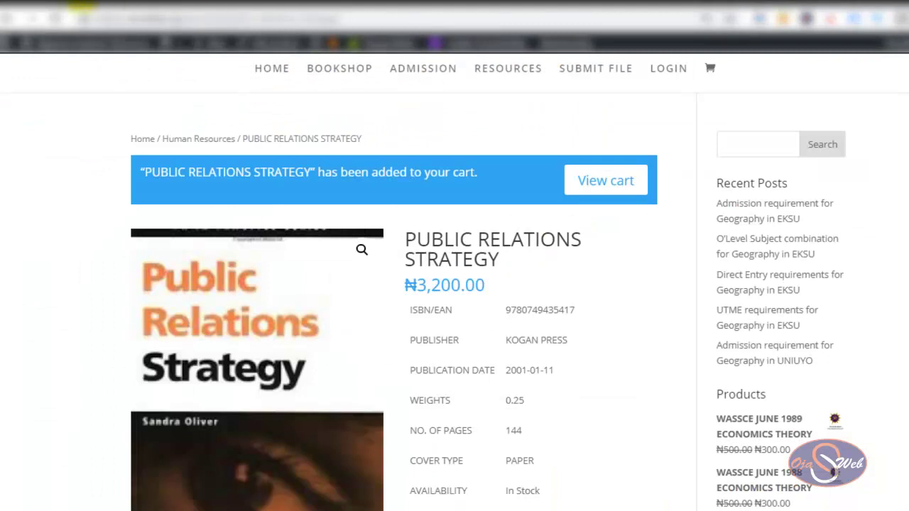
- Check the WooCommerce Google Analytics Integration plugin on WordPress's Add Plugins page and open WooCommerce's Integration settings
{"action": "left_click", "coordinate": [206, 13]}
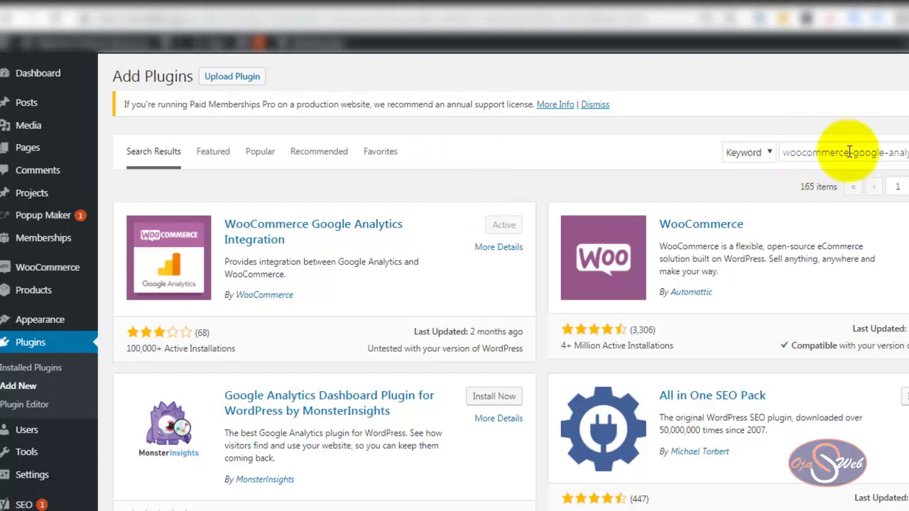
{"action": "mouse_move", "coordinate": [881, 152]}
{"action": "left_mouse_down"}
{"action": "mouse_move", "coordinate": [908, 152]}
{"action": "mouse_move", "coordinate": [897, 152]}
{"action": "left_mouse_up"}
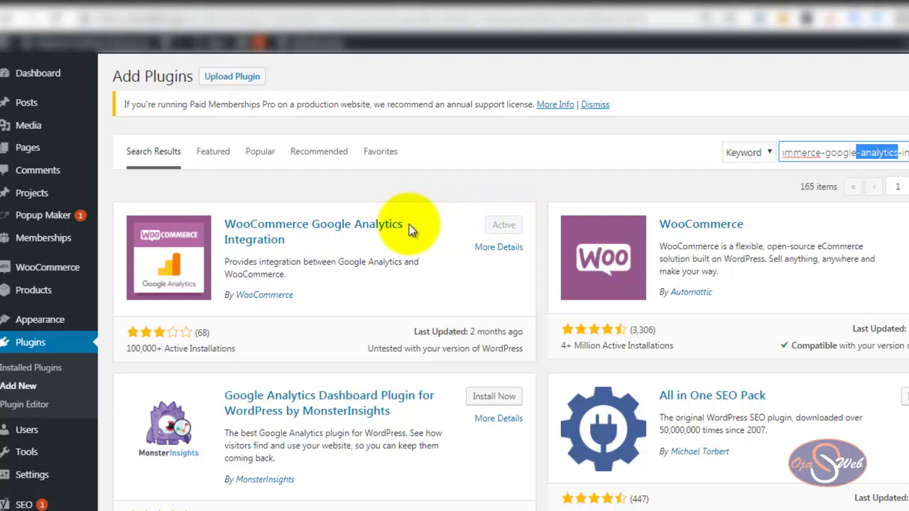
{"action": "mouse_move", "coordinate": [10, 292]}
{"action": "mouse_move", "coordinate": [22, 274]}
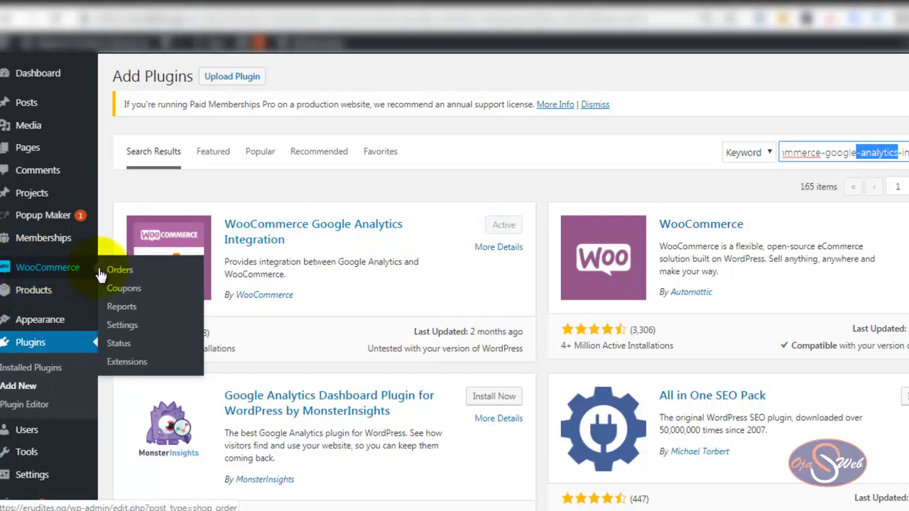
{"action": "left_click", "coordinate": [124, 328]}
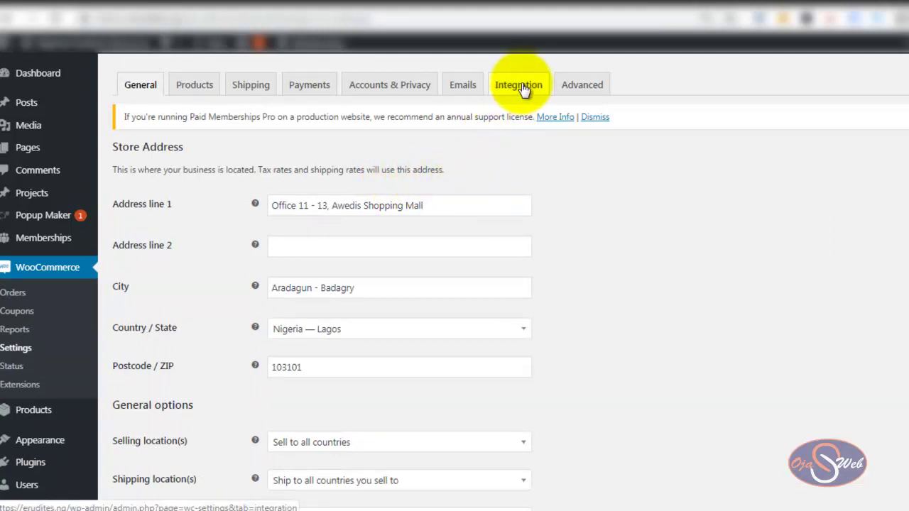
{"action": "left_click", "coordinate": [522, 88]}
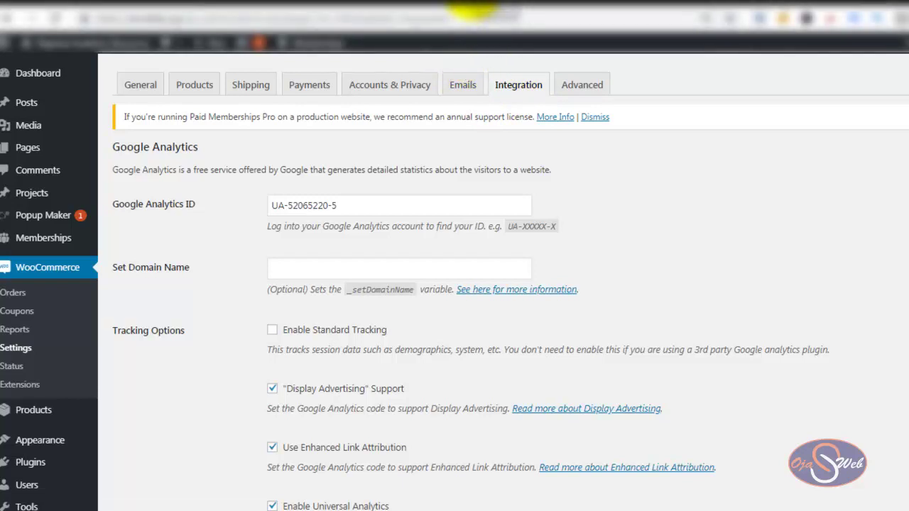
- Select the Tracking Id in the Erudites property settings in Google Analytics and match it against WooCommerce's Google Analytics ID
{"action": "left_click", "coordinate": [474, 5]}
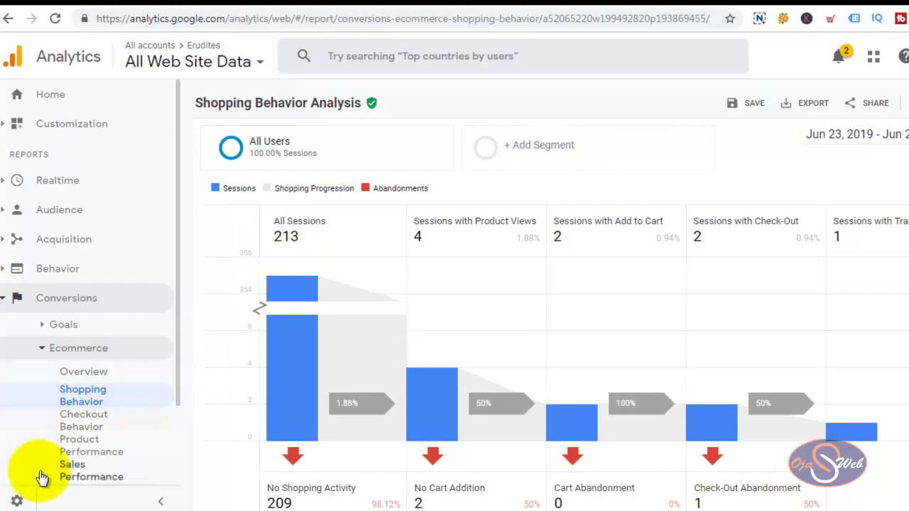
{"action": "left_click", "coordinate": [17, 500]}
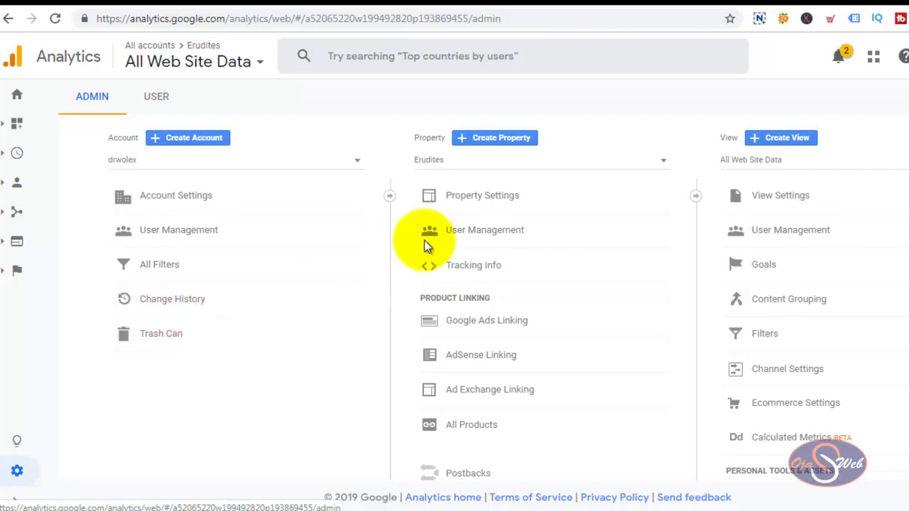
{"action": "left_click", "coordinate": [488, 205]}
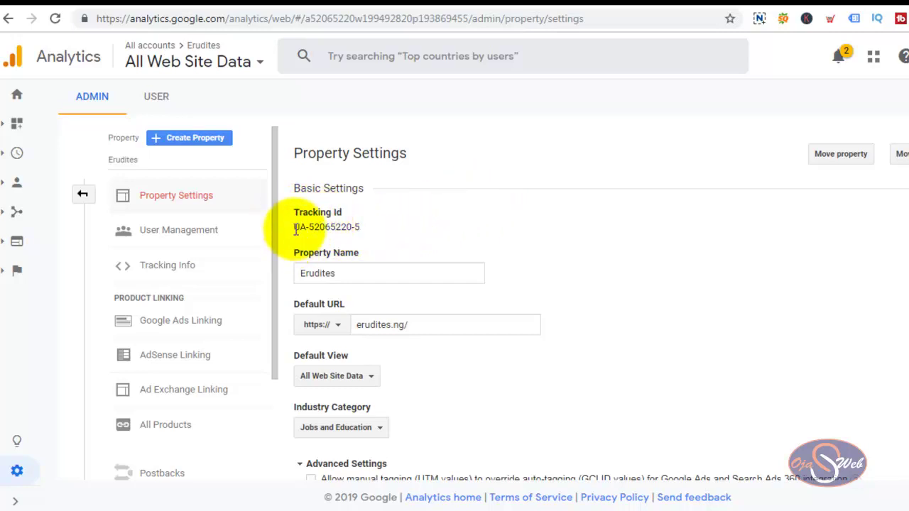
{"action": "left_click_drag", "start_coordinate": [296, 229], "coordinate": [362, 223]}
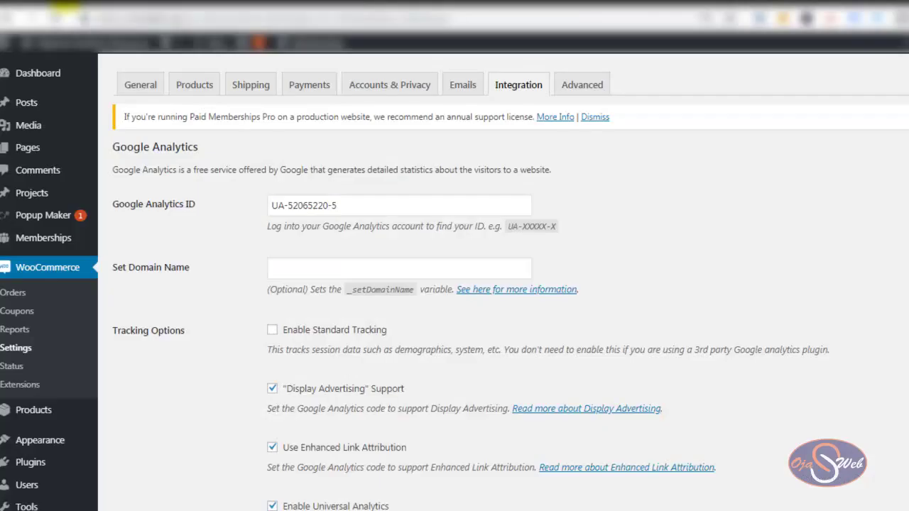
{"action": "triple_click", "coordinate": [315, 206]}
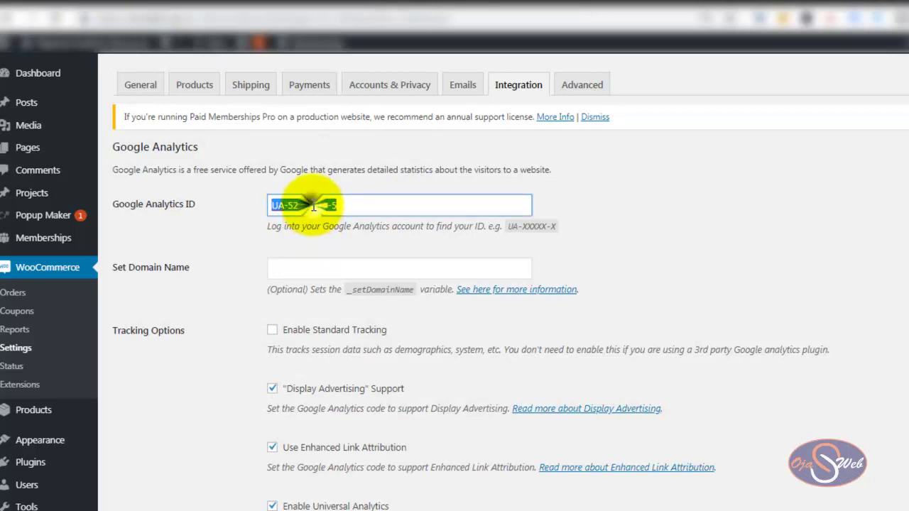
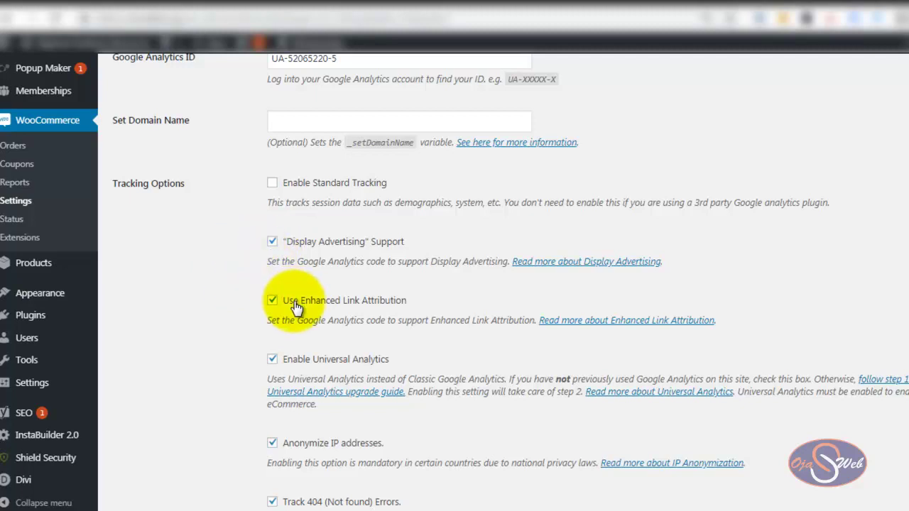
- Review the Google Analytics tracking options and Enhanced eCommerce options in WooCommerce's Integration settings
{"action": "scroll", "coordinate": [294, 306], "scroll_direction": "down", "scroll_amount": 3}
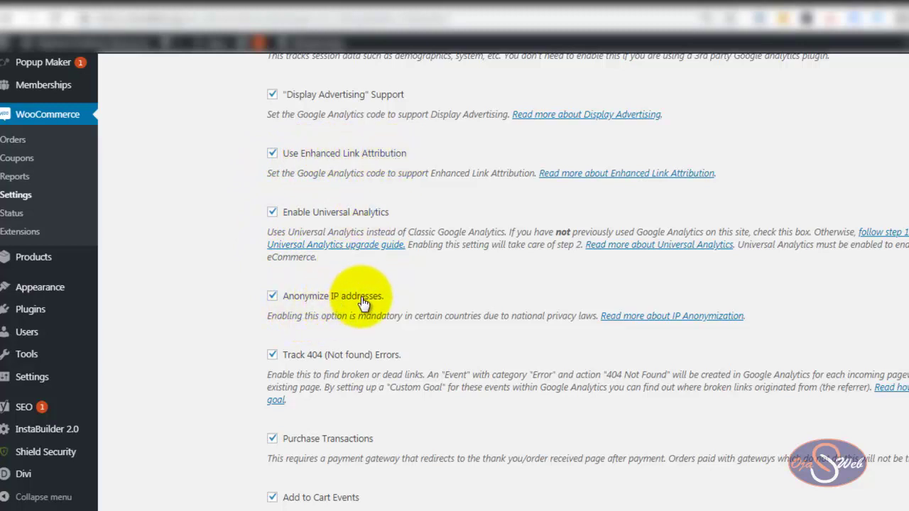
{"action": "scroll", "coordinate": [361, 300], "scroll_direction": "down", "scroll_amount": 1}
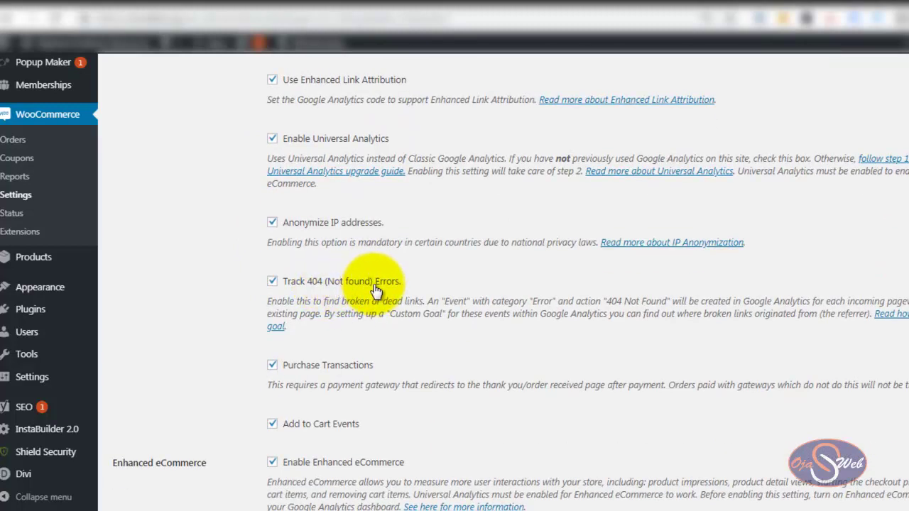
{"action": "scroll", "coordinate": [373, 292], "scroll_direction": "down", "scroll_amount": 1}
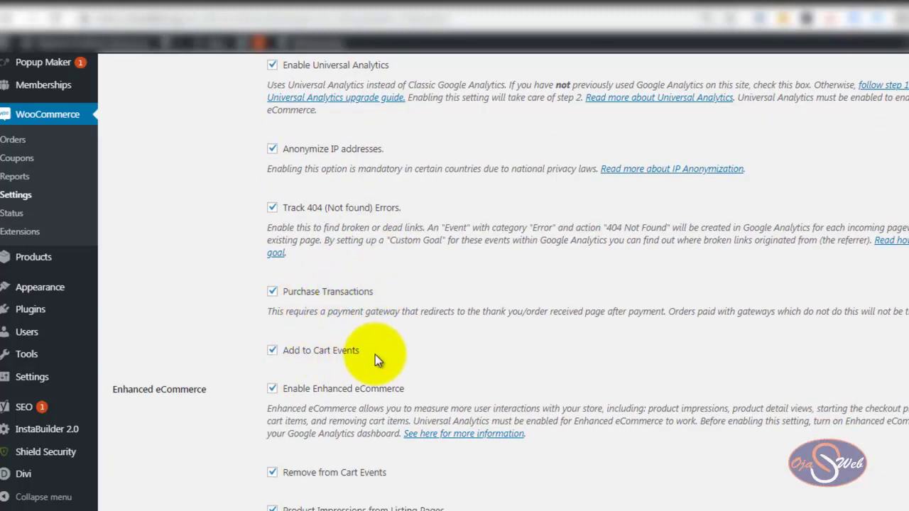
{"action": "scroll", "coordinate": [374, 354], "scroll_direction": "down", "scroll_amount": 1}
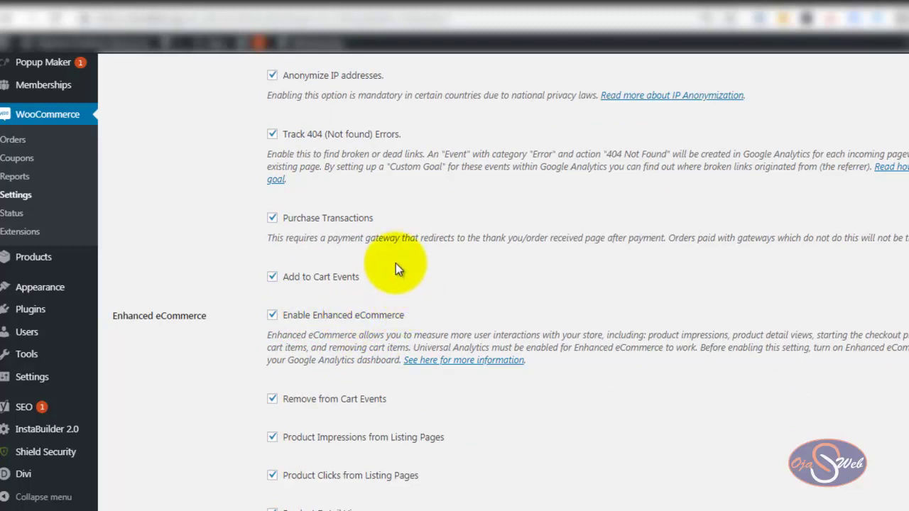
{"action": "scroll", "coordinate": [396, 263], "scroll_direction": "down", "scroll_amount": 2}
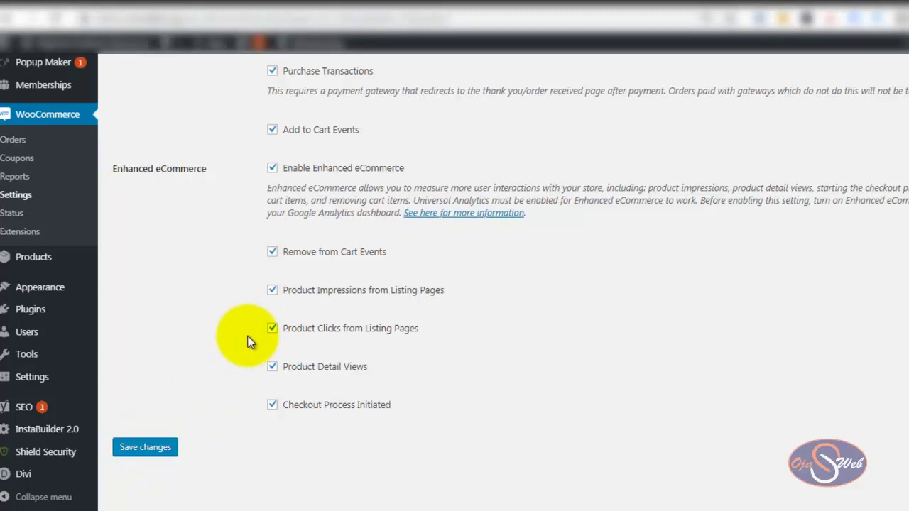
{"action": "scroll", "coordinate": [250, 342], "scroll_direction": "up", "scroll_amount": 5}
{"action": "scroll", "coordinate": [250, 337], "scroll_direction": "up", "scroll_amount": 3}
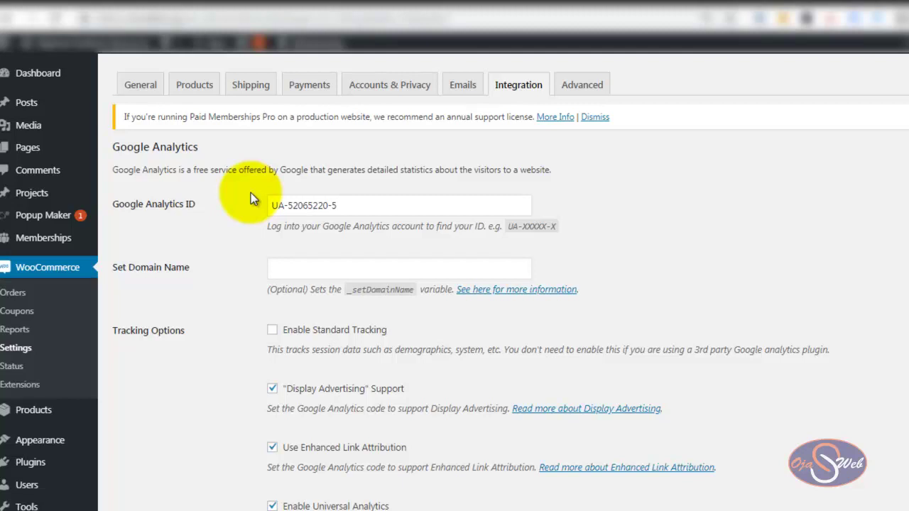
- Switch to Google Analytics and open the Erudites view's View Settings to find the display currency option
{"action": "left_click", "coordinate": [490, 9]}
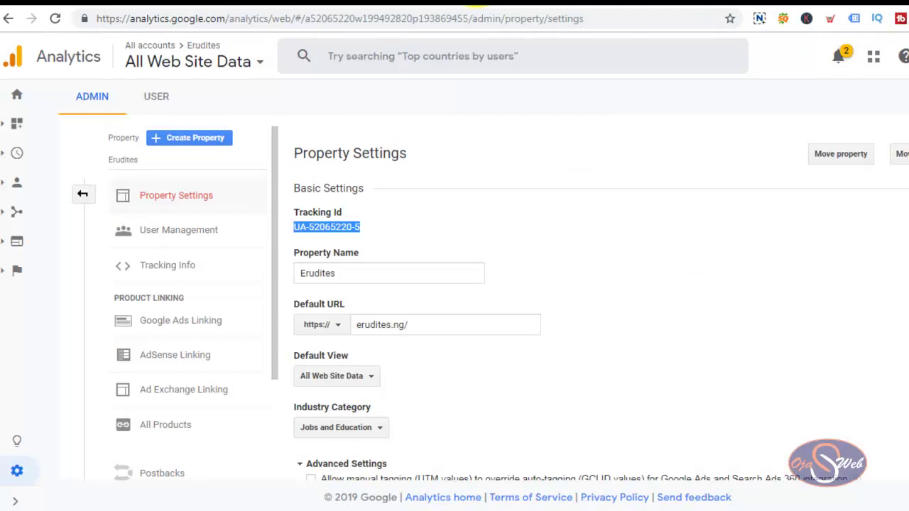
{"action": "left_click", "coordinate": [17, 98]}
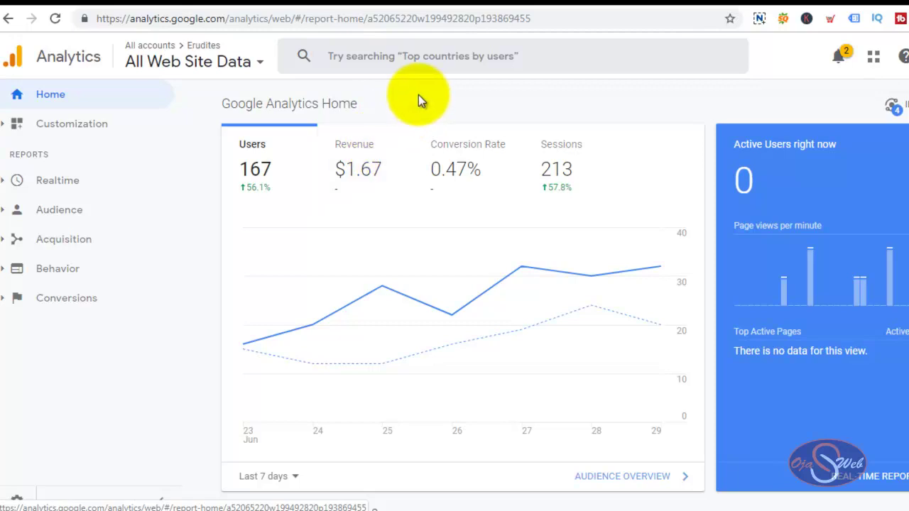
{"action": "left_click", "coordinate": [18, 499]}
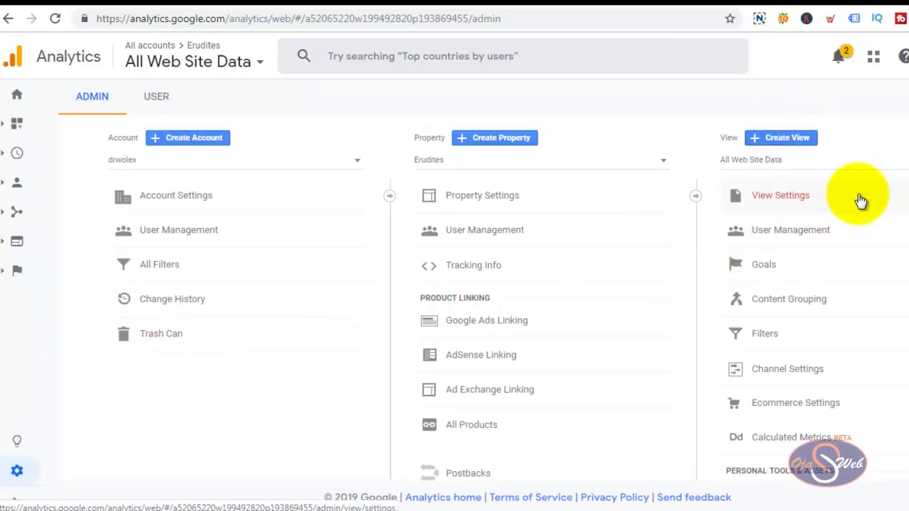
{"action": "left_click", "coordinate": [766, 199]}
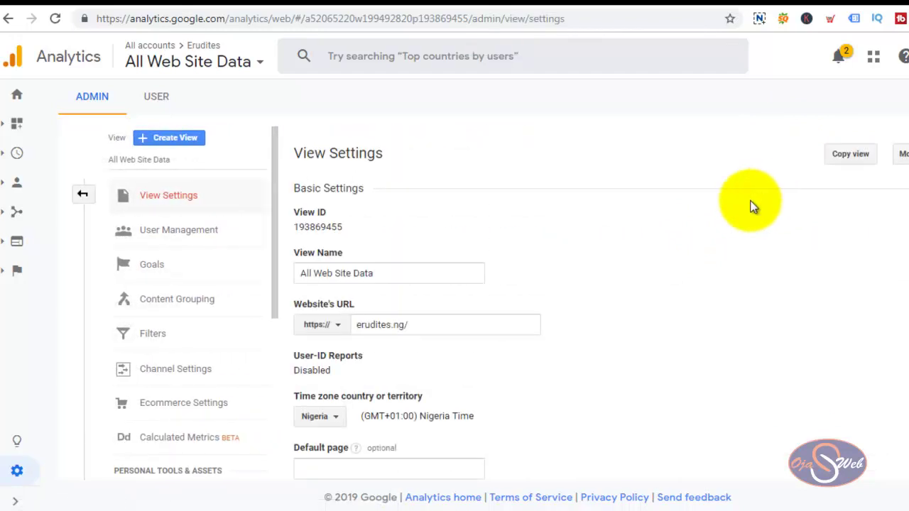
{"action": "scroll", "coordinate": [582, 247], "scroll_direction": "down", "scroll_amount": 4}
{"action": "scroll", "coordinate": [582, 253], "scroll_direction": "down", "scroll_amount": 2}
{"action": "scroll", "coordinate": [517, 163], "scroll_direction": "up", "scroll_amount": 2}
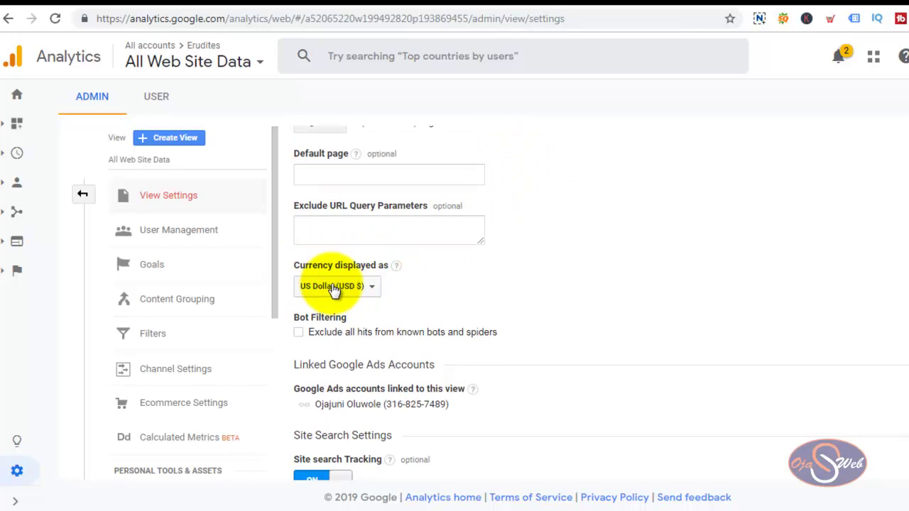
- Browse the available display currencies, close the list without choosing one, and return to the Google Analytics home page
{"action": "left_click", "coordinate": [333, 287]}
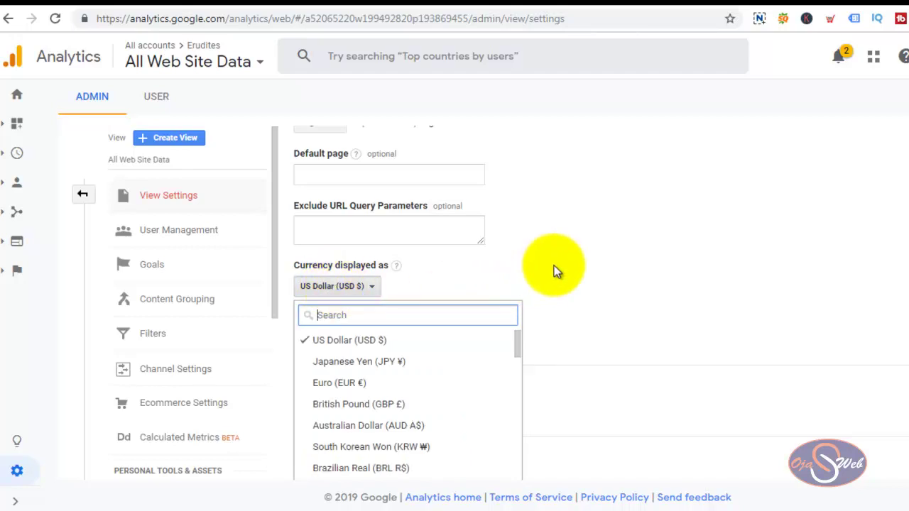
{"action": "scroll", "coordinate": [554, 265], "scroll_direction": "down", "scroll_amount": 1}
{"action": "scroll", "coordinate": [472, 289], "scroll_direction": "down", "scroll_amount": 1}
{"action": "scroll", "coordinate": [473, 289], "scroll_direction": "down", "scroll_amount": 9}
{"action": "scroll", "coordinate": [472, 289], "scroll_direction": "down", "scroll_amount": 6}
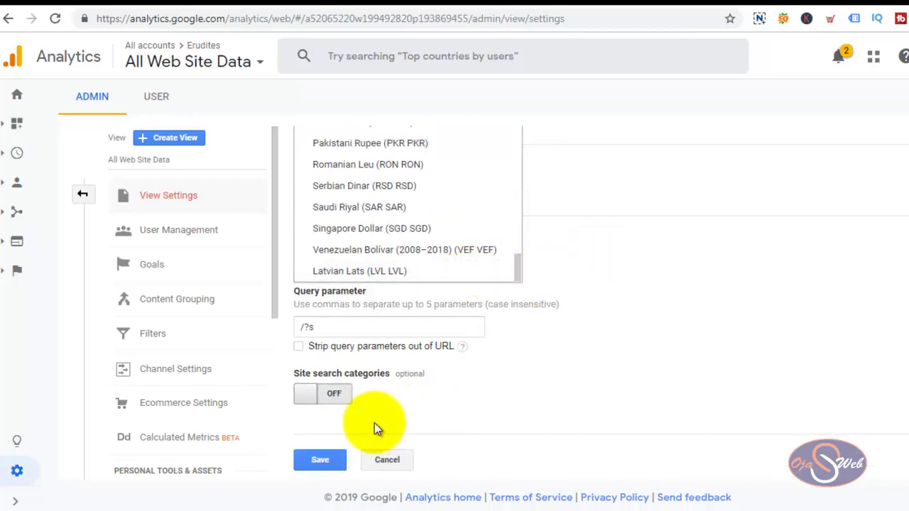
{"action": "left_click", "coordinate": [551, 353]}
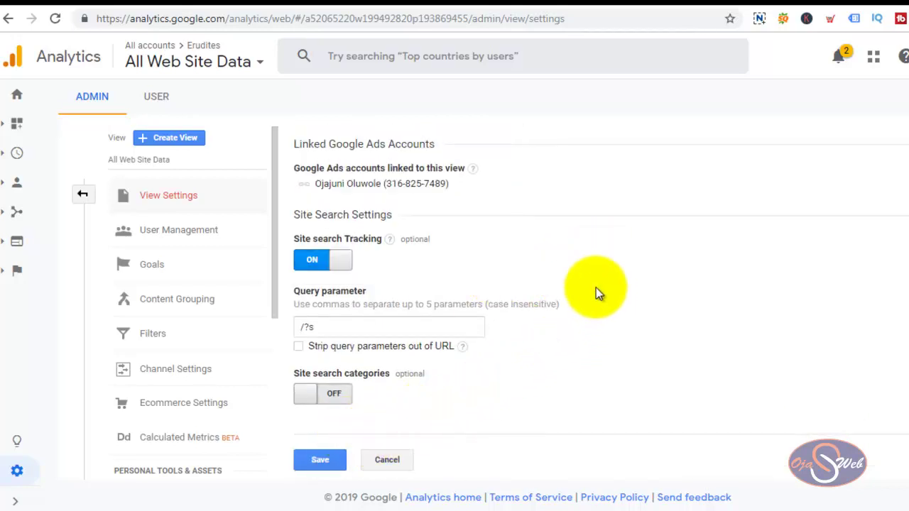
{"action": "scroll", "coordinate": [596, 288], "scroll_direction": "up", "scroll_amount": 12}
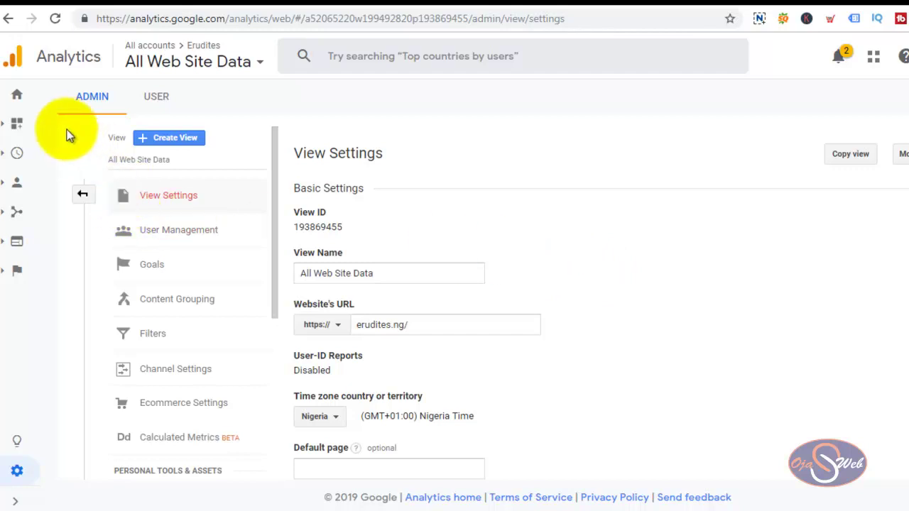
{"action": "left_click", "coordinate": [10, 96]}
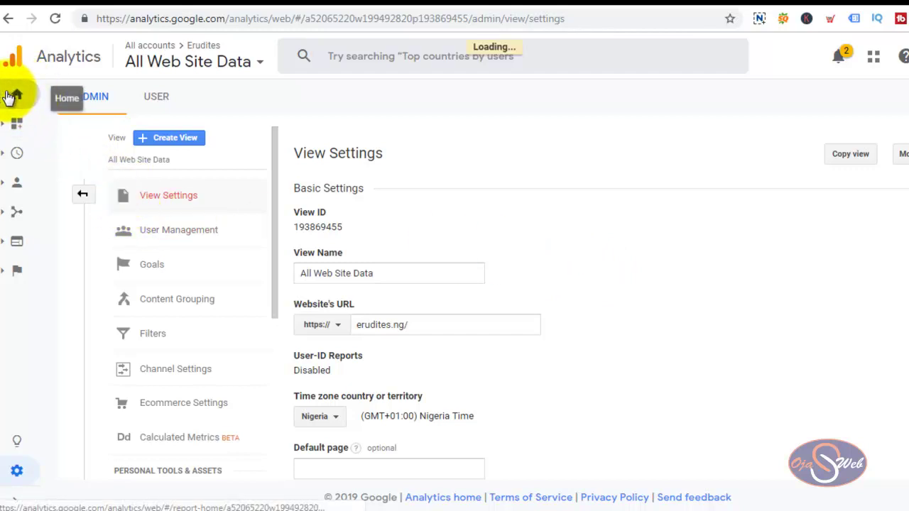